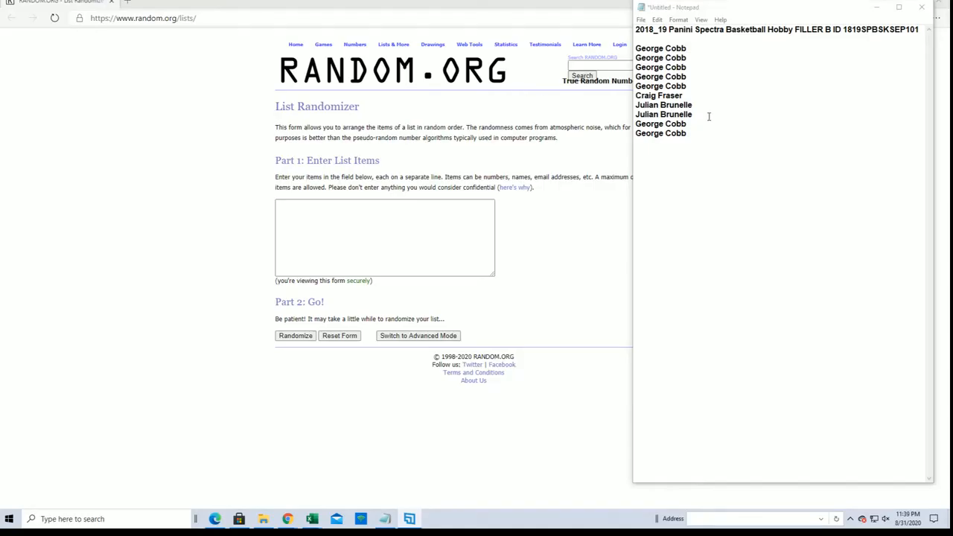
Cut the ten entrant names out of the Notepad note, leaving only the break title line.
left_click_drag(692, 135, 634, 46)
right_click(656, 72)
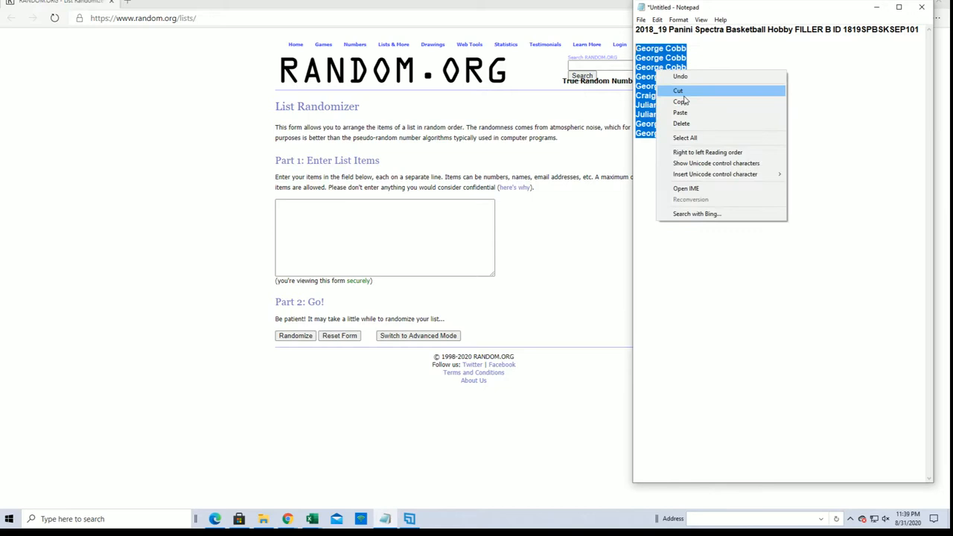
left_click(681, 92)
left_click_drag(446, 7, 356, 40)
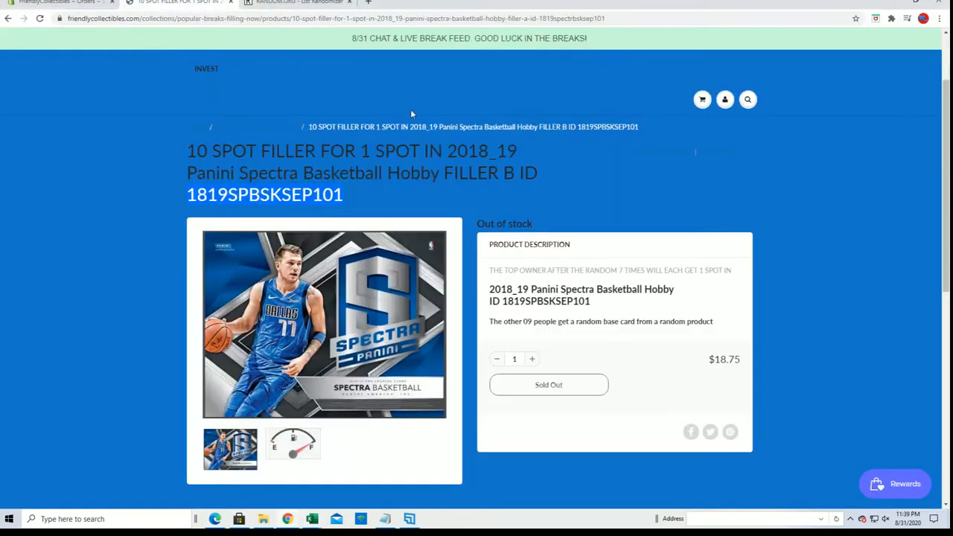
scroll(411, 109, "up", 2)
From the homepage, browse the Basketball category through pages 1, 2 and back to 1.
left_click(436, 110)
scroll(469, 111, "down", 3)
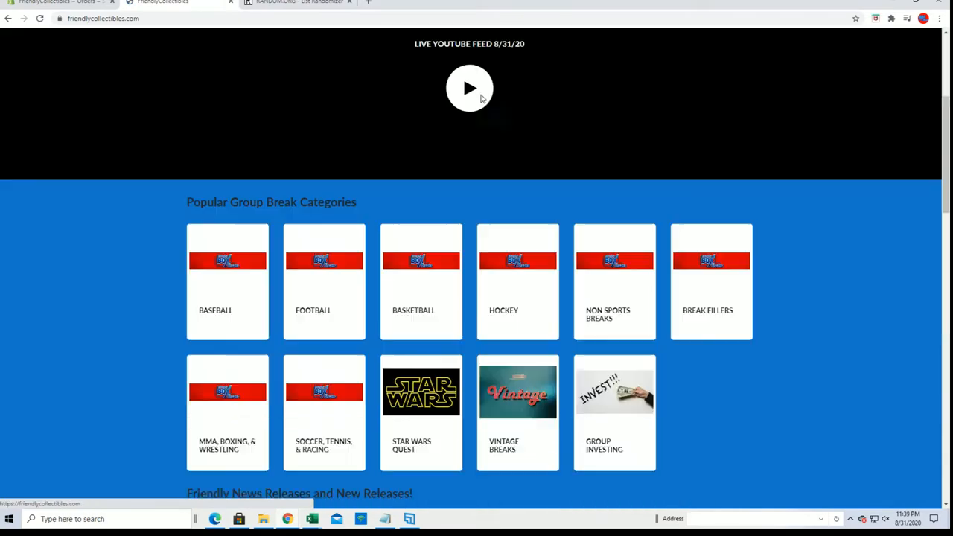
left_click(428, 216)
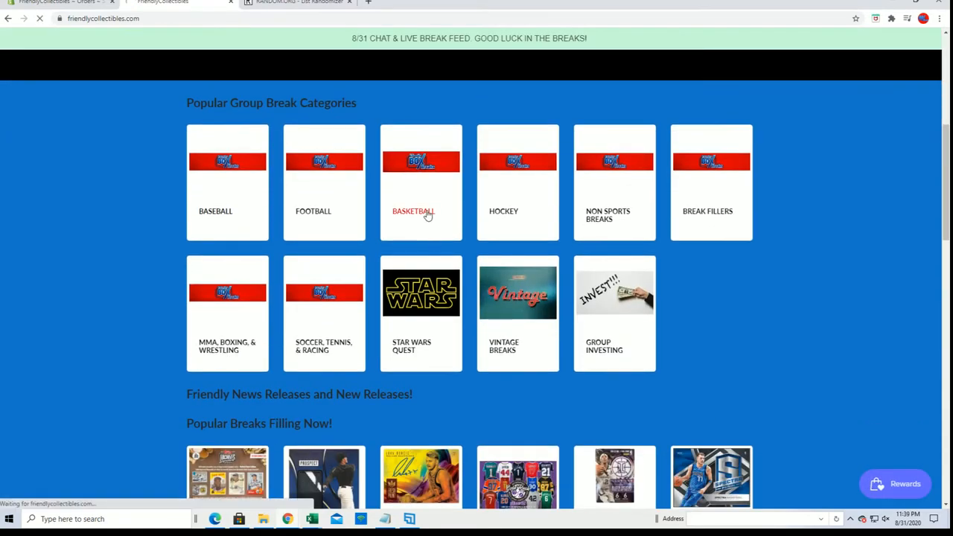
scroll(477, 268, "down", 3)
scroll(476, 267, "down", 2)
scroll(477, 268, "up", 2)
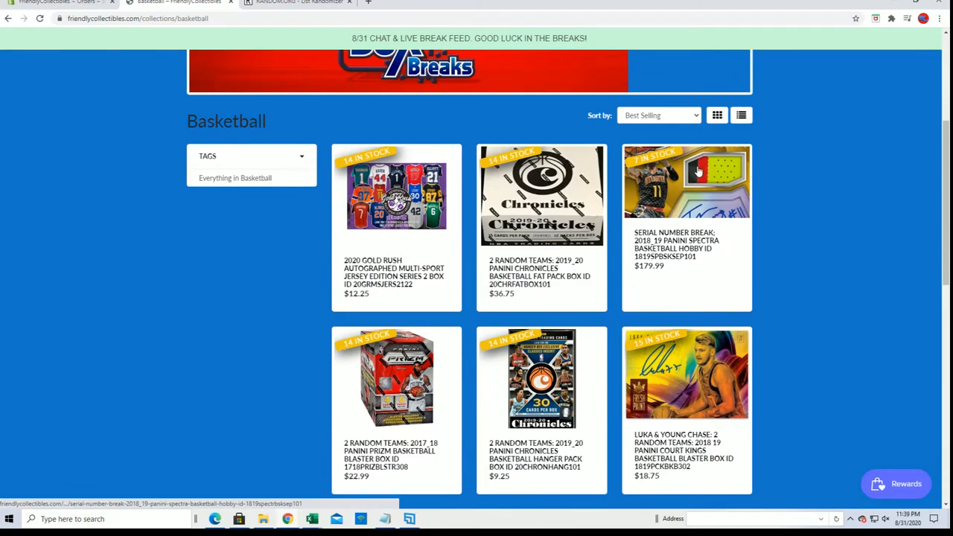
scroll(698, 172, "down", 4)
scroll(703, 280, "down", 1)
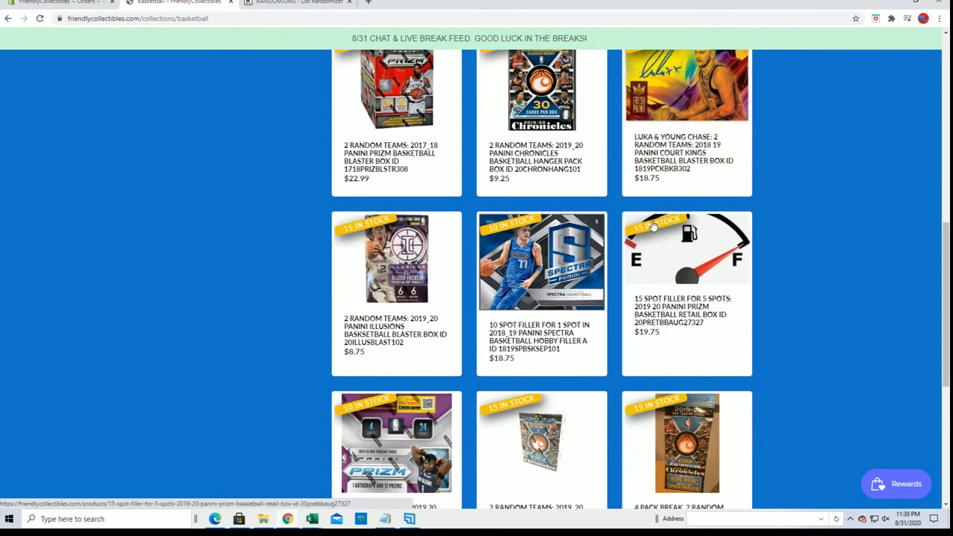
scroll(702, 280, "down", 5)
scroll(670, 245, "up", 10)
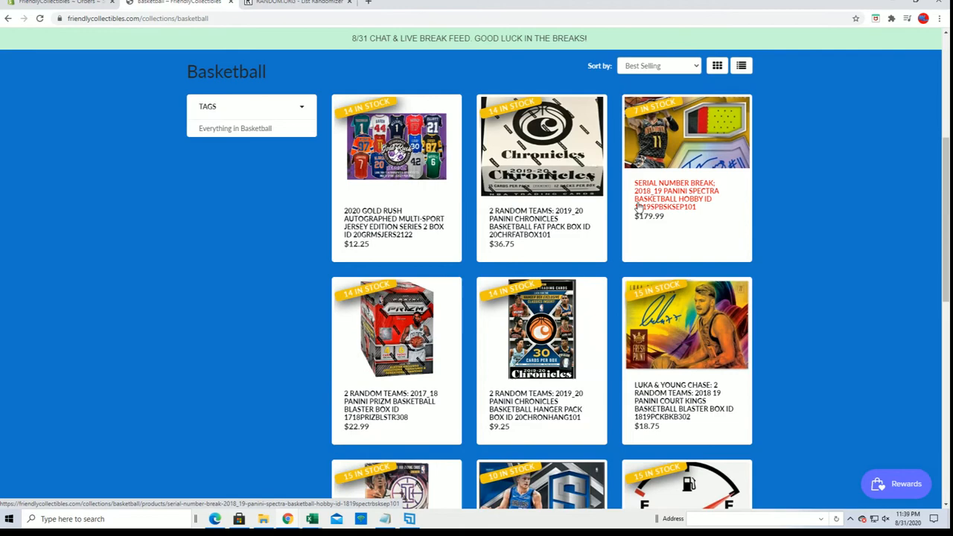
scroll(641, 216, "down", 8)
left_click(426, 437)
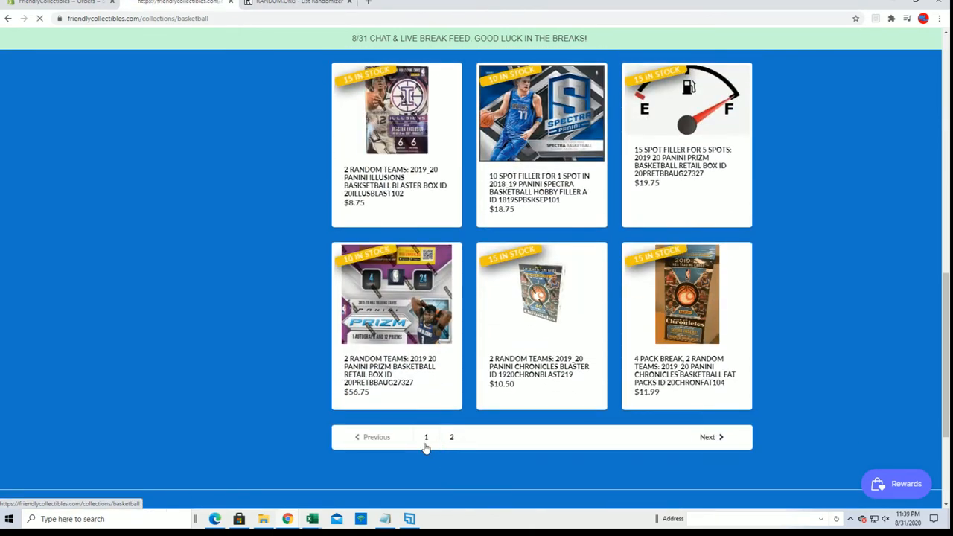
scroll(474, 352, "down", 6)
scroll(507, 272, "down", 4)
scroll(507, 271, "down", 3)
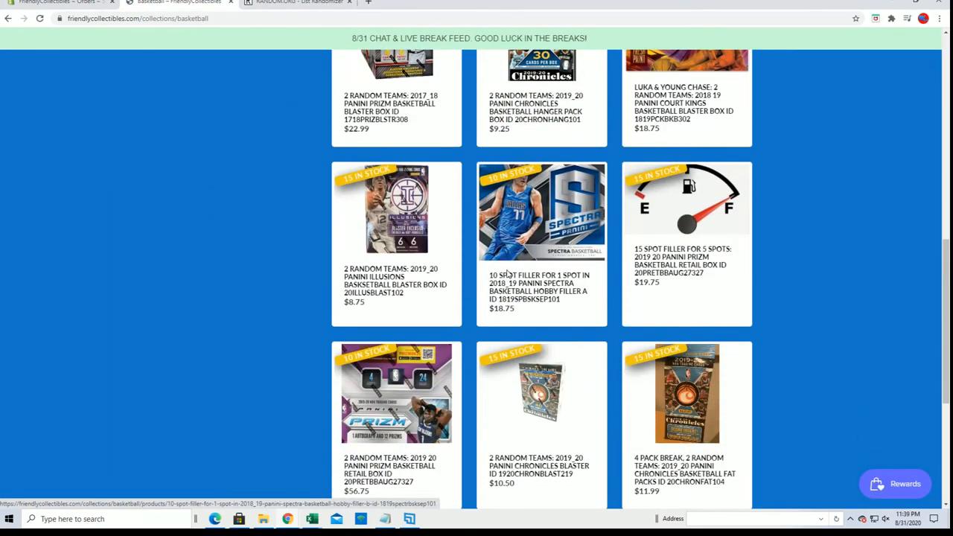
scroll(507, 272, "down", 5)
left_click(451, 389)
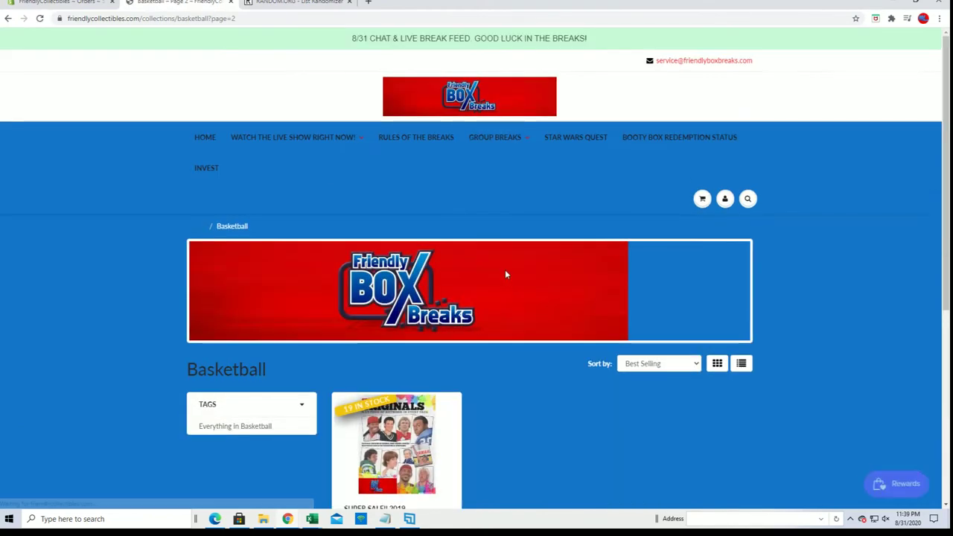
scroll(504, 270, "down", 5)
left_click(426, 340)
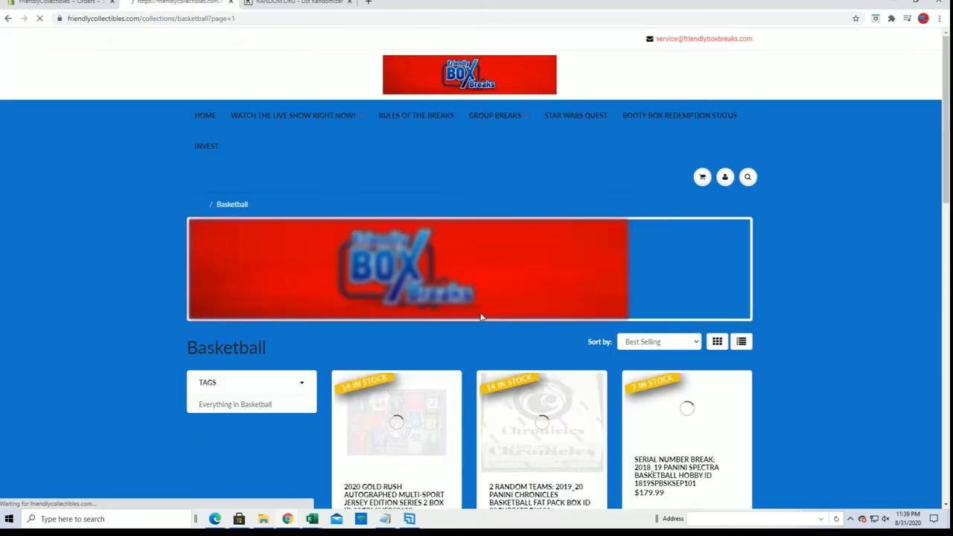
scroll(553, 203, "down", 5)
scroll(554, 207, "down", 2)
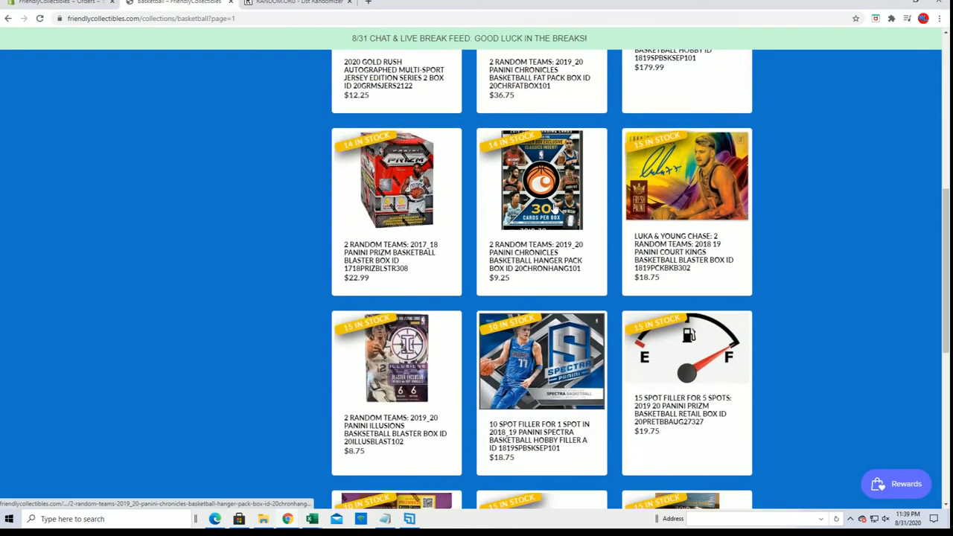
scroll(555, 206, "down", 2)
scroll(555, 207, "down", 1)
scroll(554, 207, "down", 3)
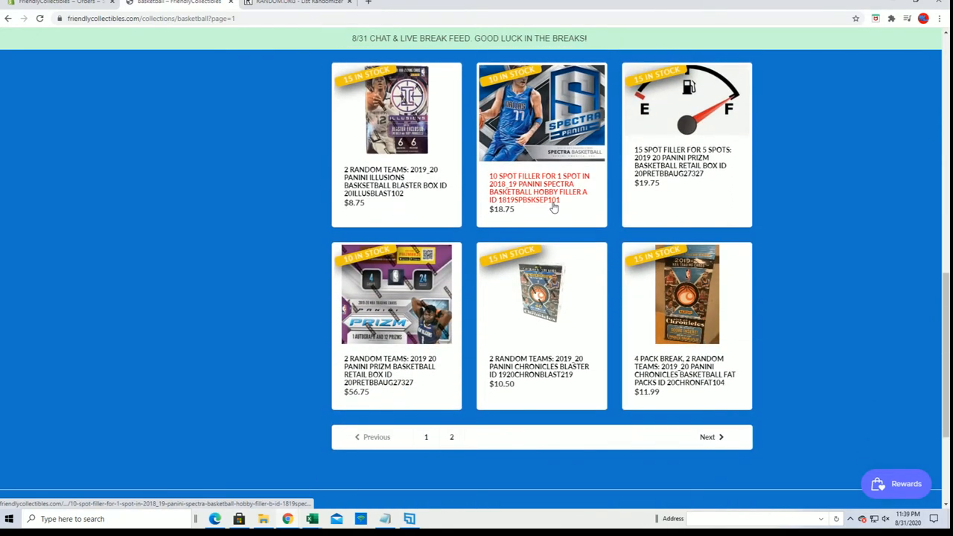
scroll(555, 207, "up", 3)
scroll(553, 205, "up", 3)
scroll(553, 204, "up", 3)
scroll(553, 205, "up", 2)
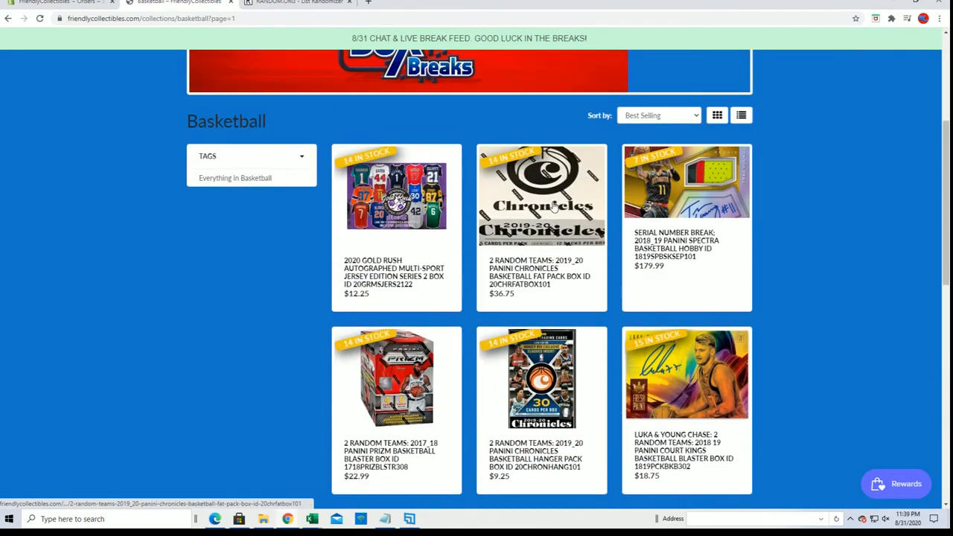
scroll(551, 223, "up", 1)
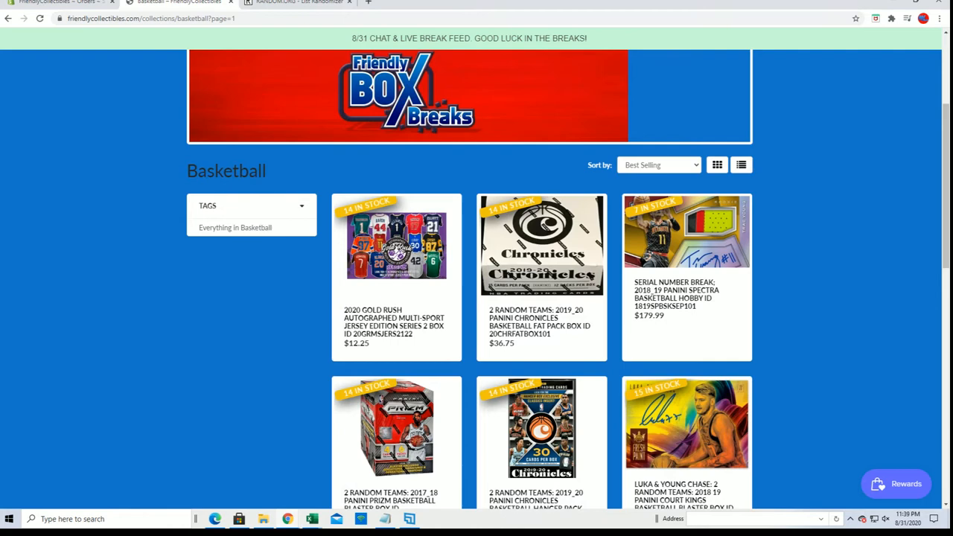
Maximize the randomizer page, then copy all ten name lines from Notepad.
left_click(297, 1)
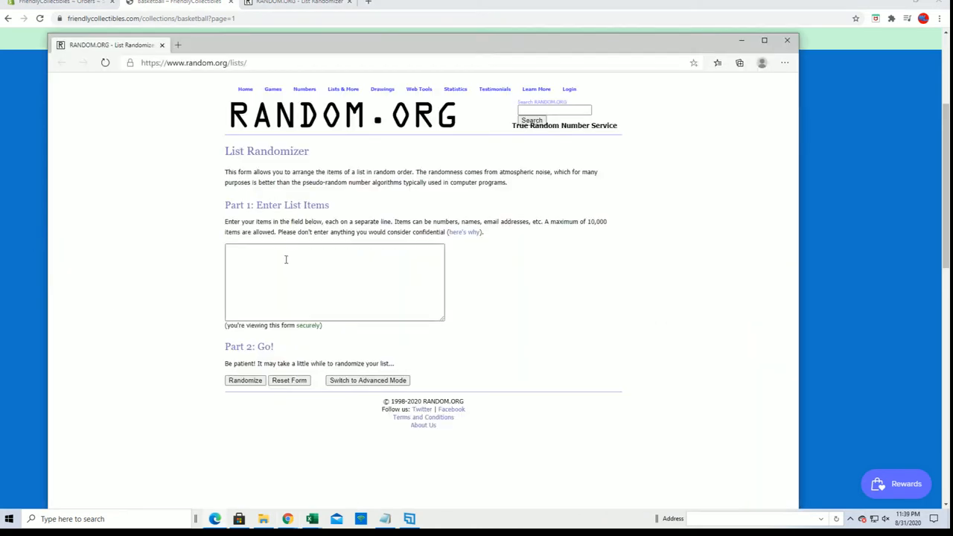
left_click(764, 39)
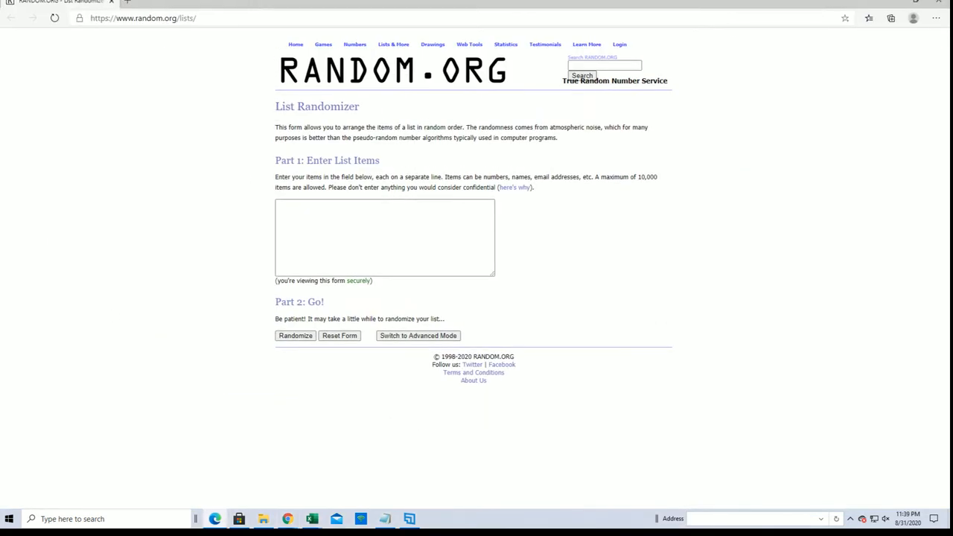
left_click(360, 518)
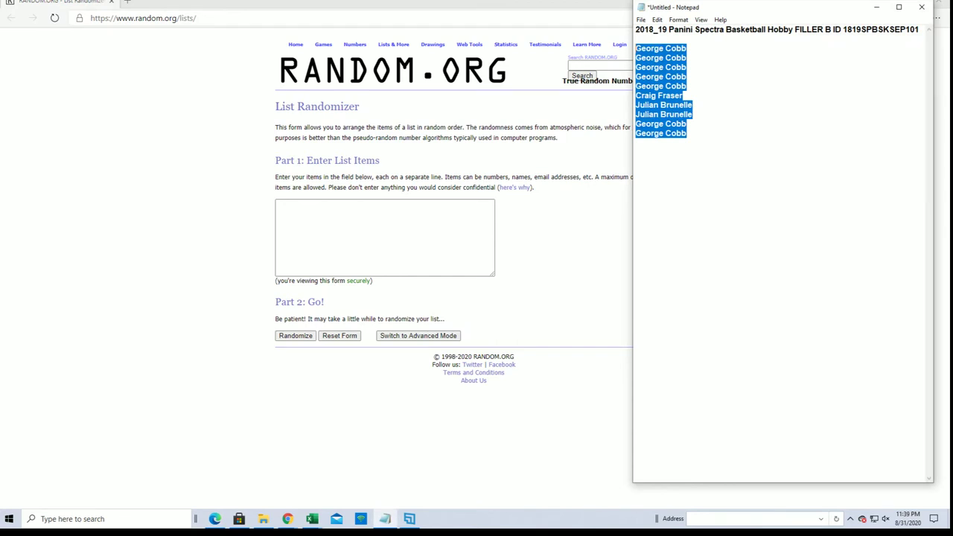
left_click(707, 85)
left_click_drag(688, 134, 635, 58)
right_click(685, 80)
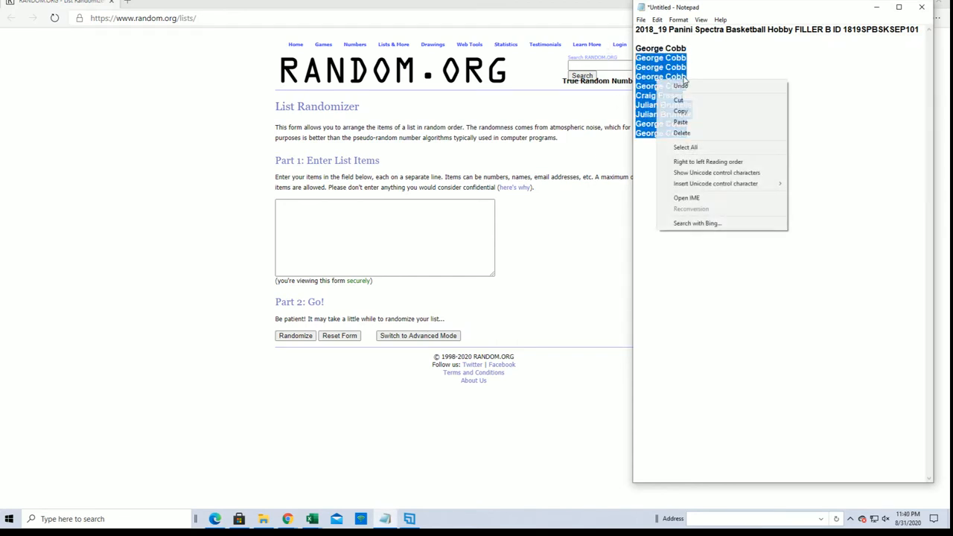
left_click(727, 52)
left_click_drag(687, 134, 635, 47)
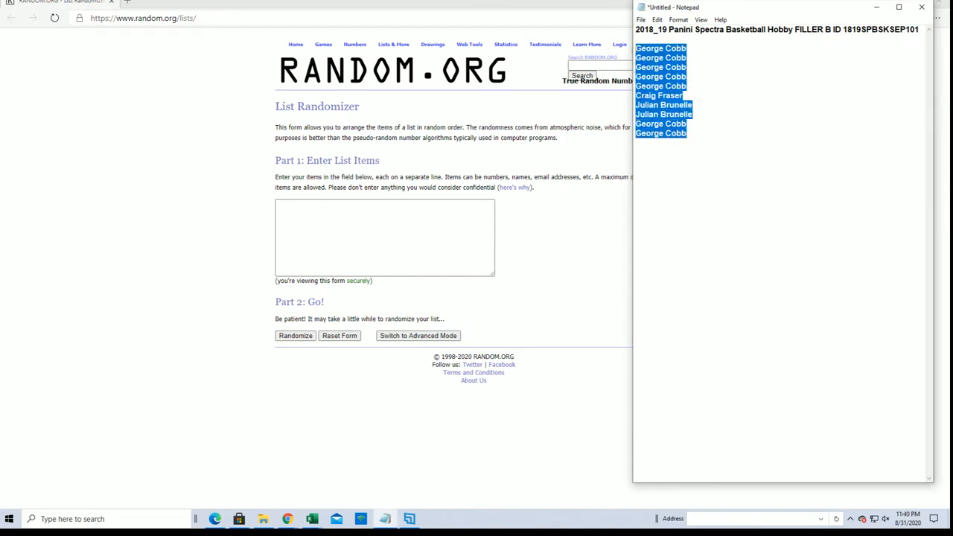
right_click(659, 64)
left_click(692, 89)
Paste the ten names into the List Randomizer entry field.
left_click(372, 236)
right_click(337, 238)
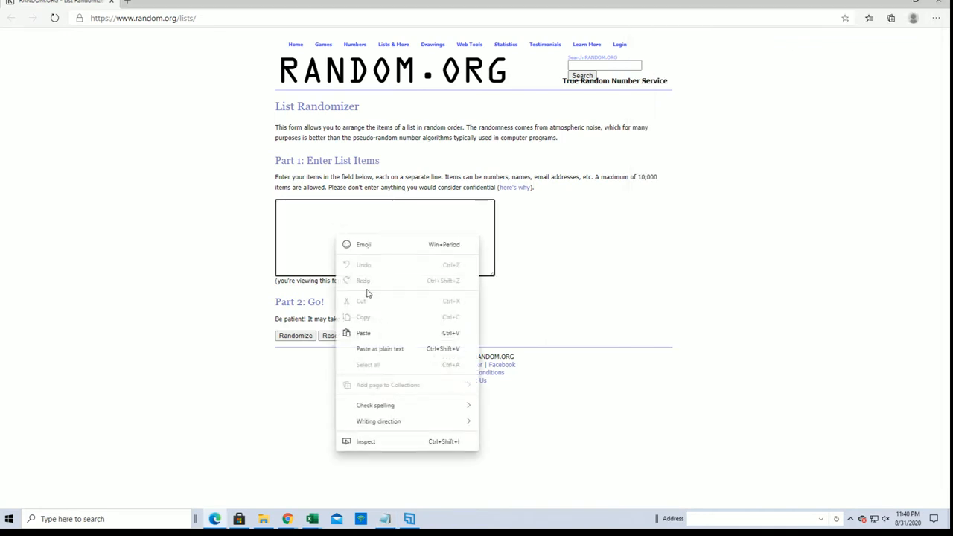
left_click(363, 333)
Randomize the pasted list once and magnify the page via the browser zoom.
left_click(295, 336)
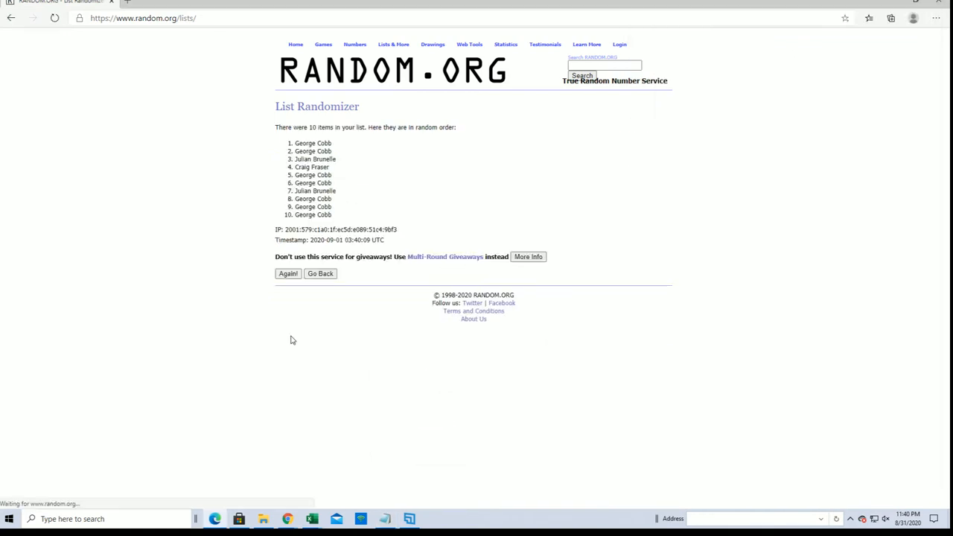
left_click(935, 18)
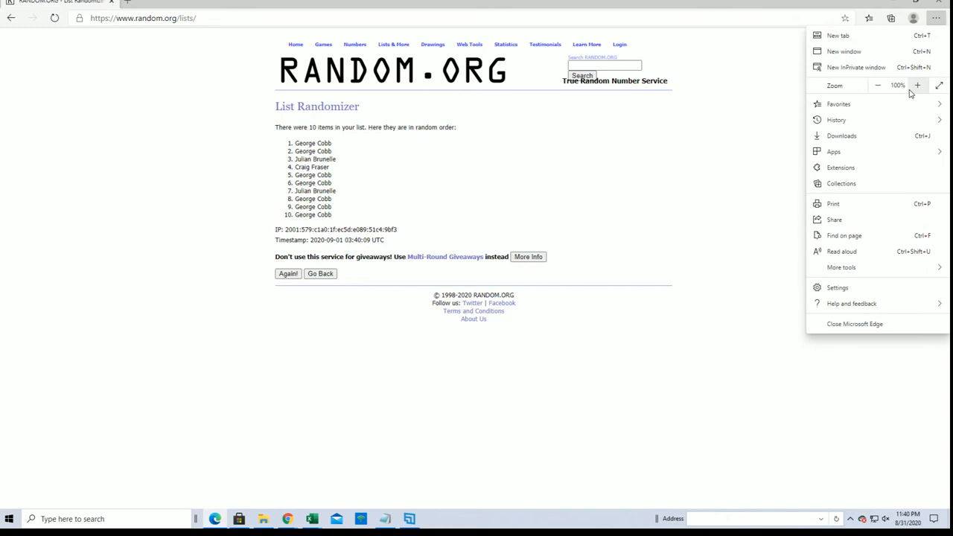
left_click(916, 85)
left_click(241, 332)
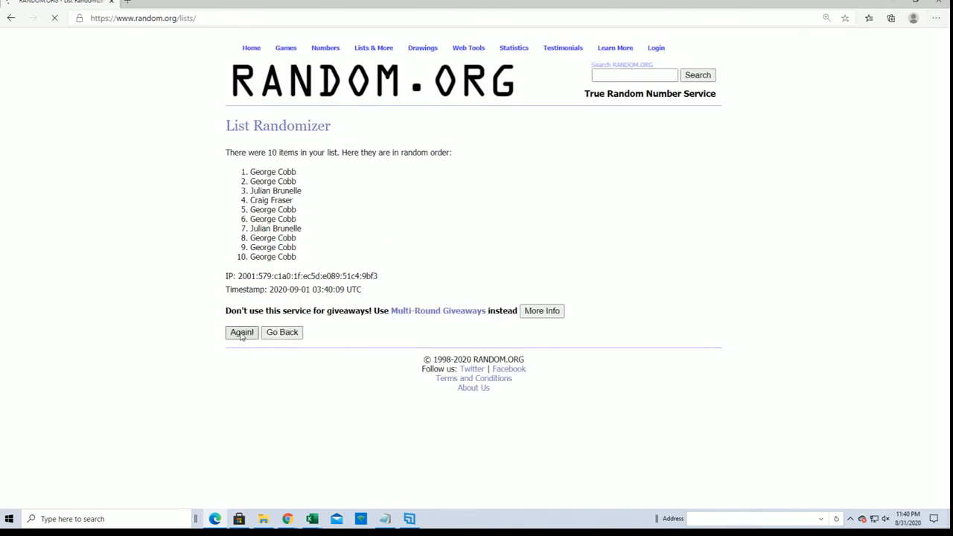
left_click(241, 353)
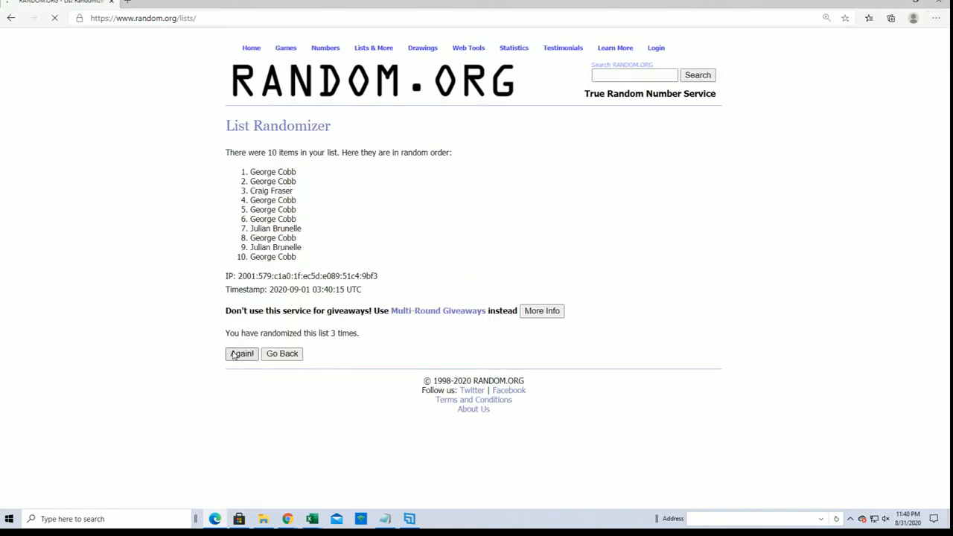
left_click(233, 355)
left_click(233, 355)
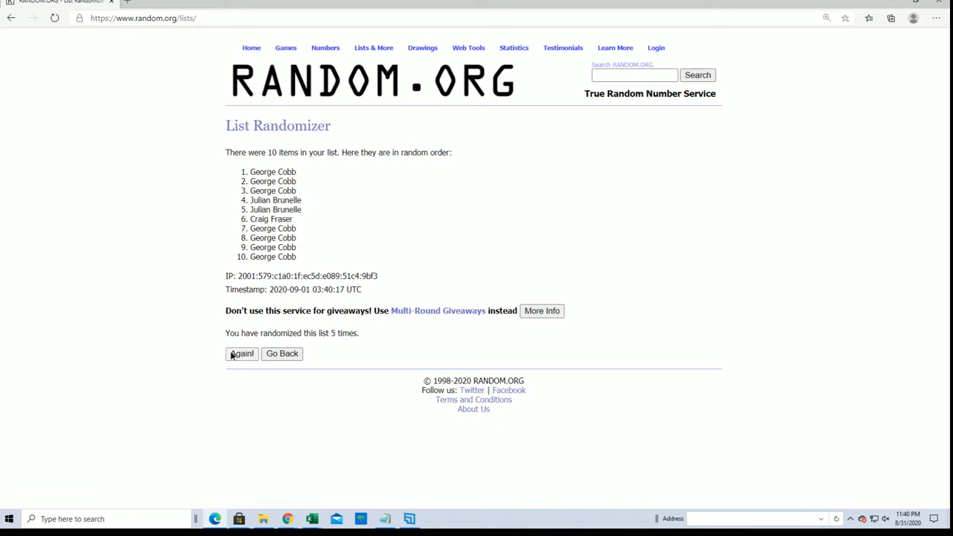
left_click(232, 355)
left_click(233, 356)
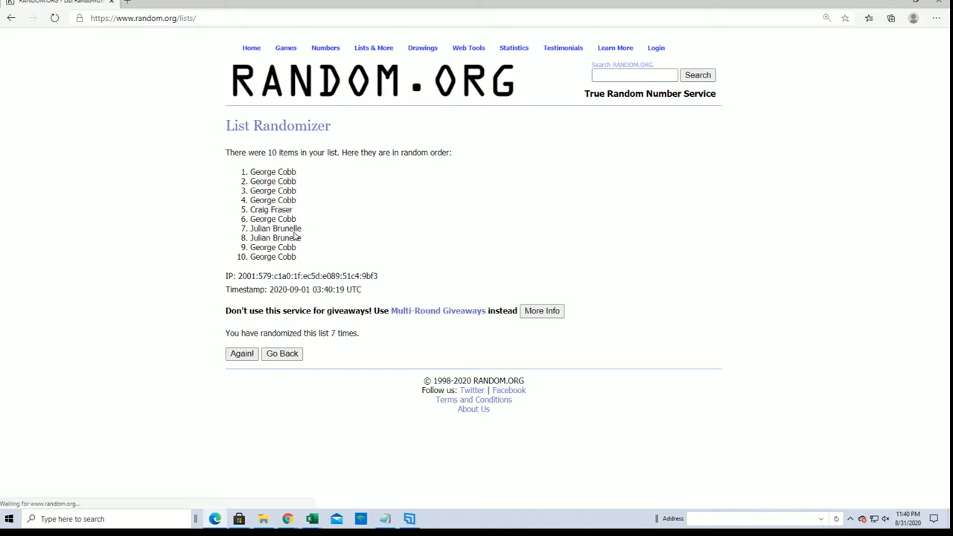
left_click_drag(296, 172, 249, 171)
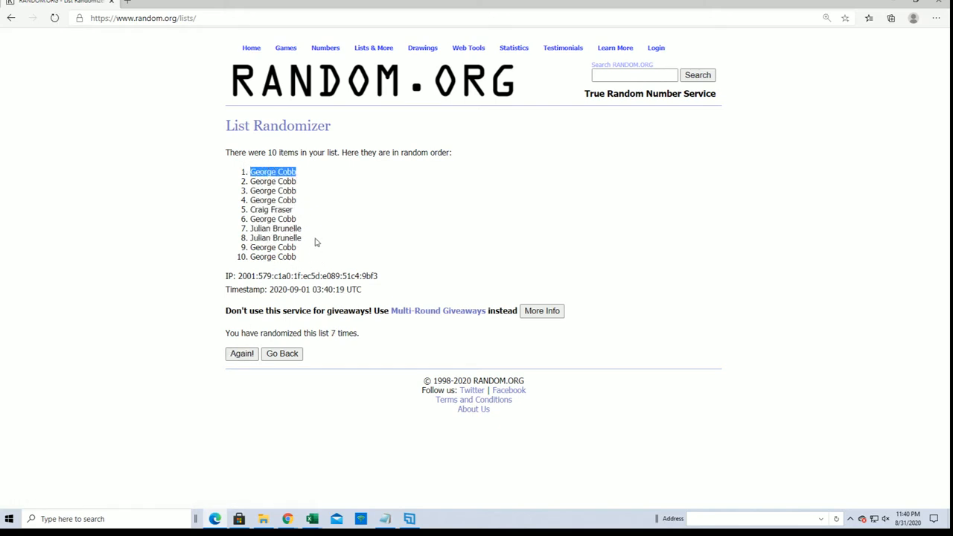
right_click(284, 174)
left_click(309, 183)
key("alt+Tab")
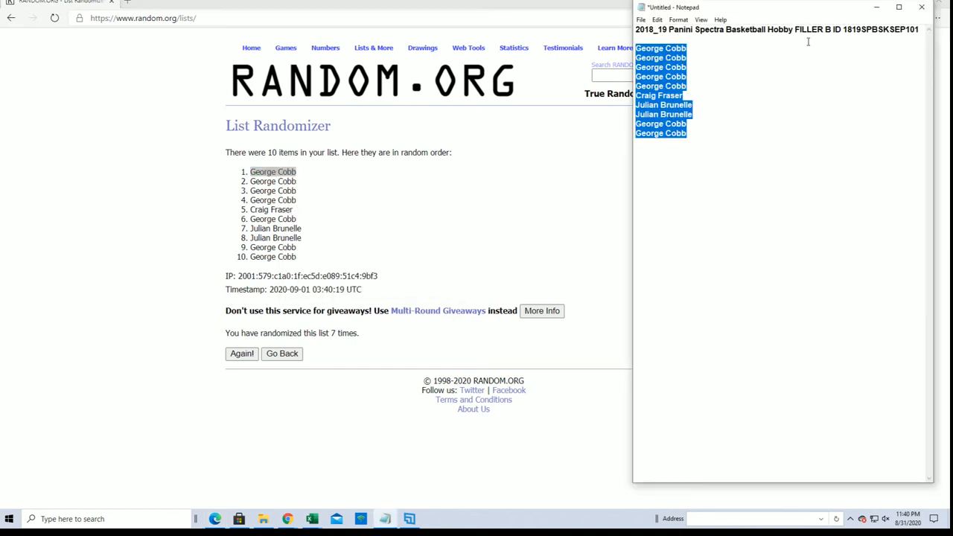
left_click(707, 151)
left_click_drag(707, 152, 620, 52)
key("BackSpace")
key("ctrl+v")
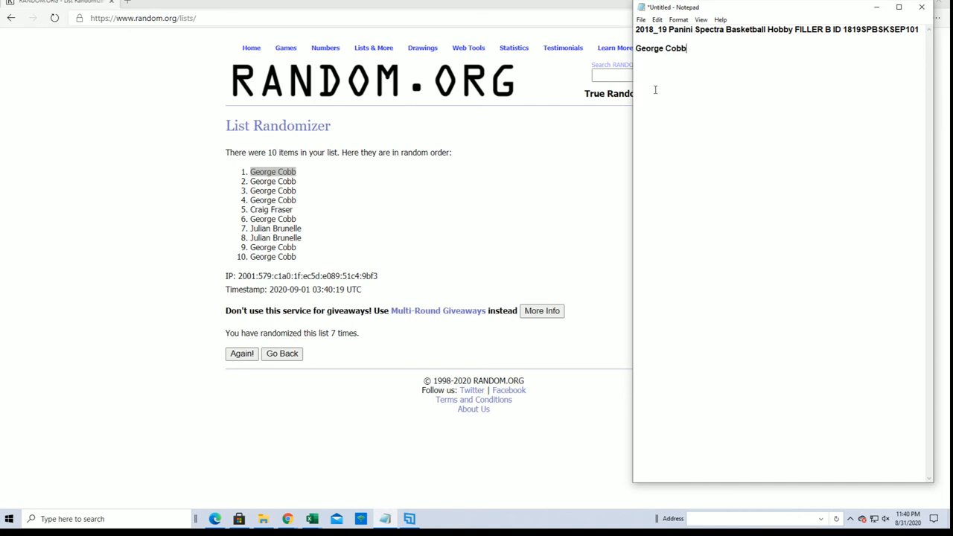